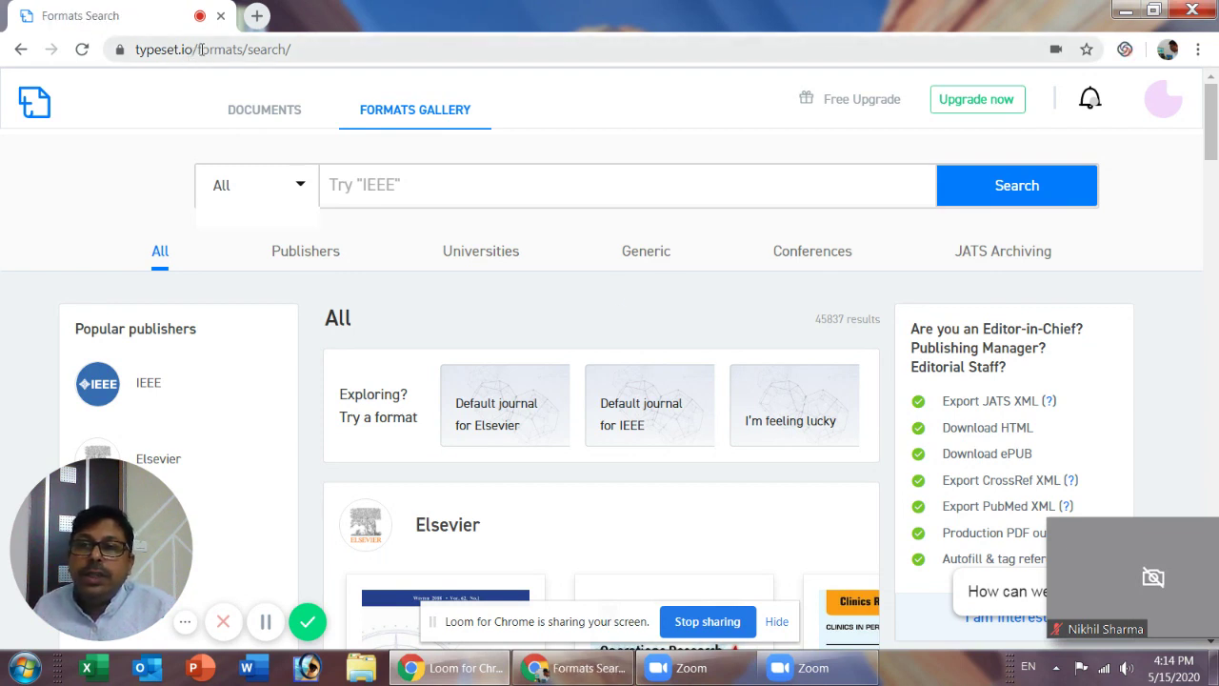
left_click_drag(194, 53, 131, 52)
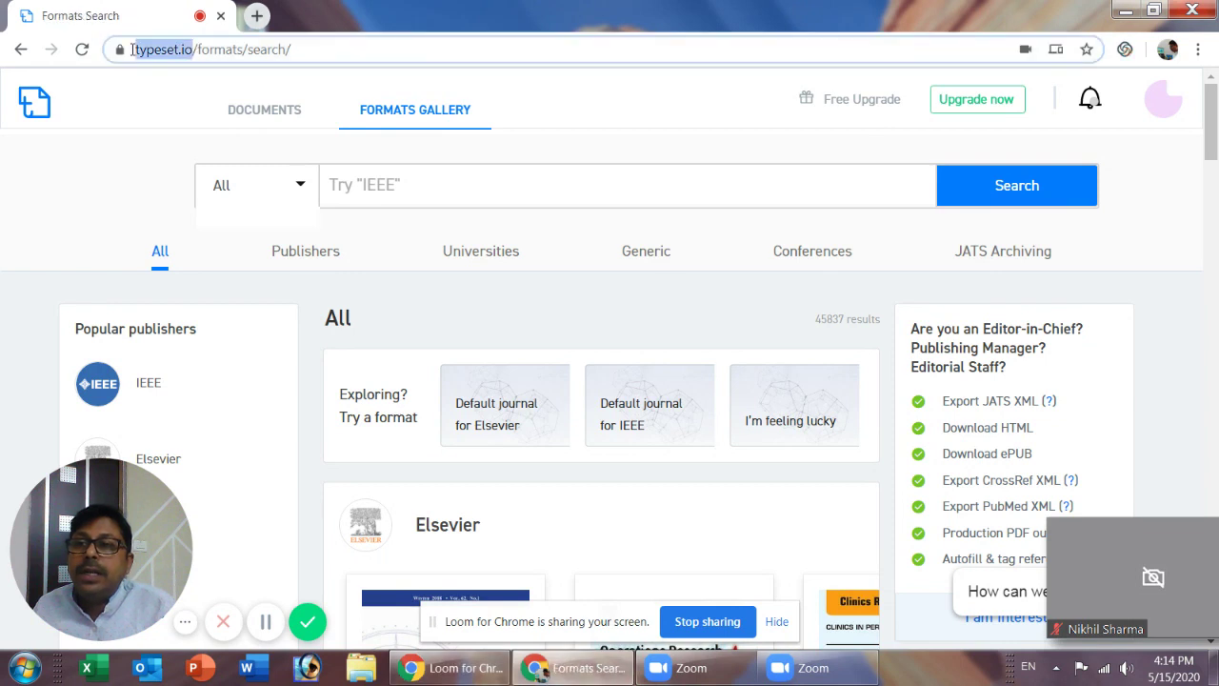
left_click(398, 50)
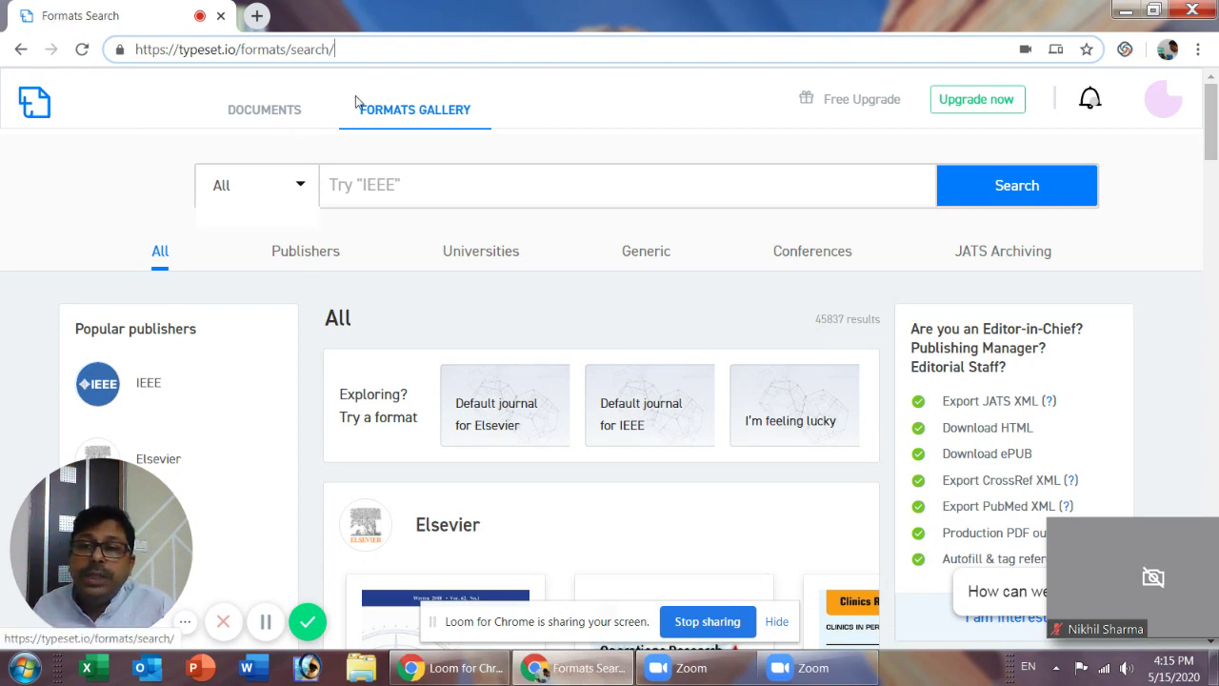
left_click(263, 117)
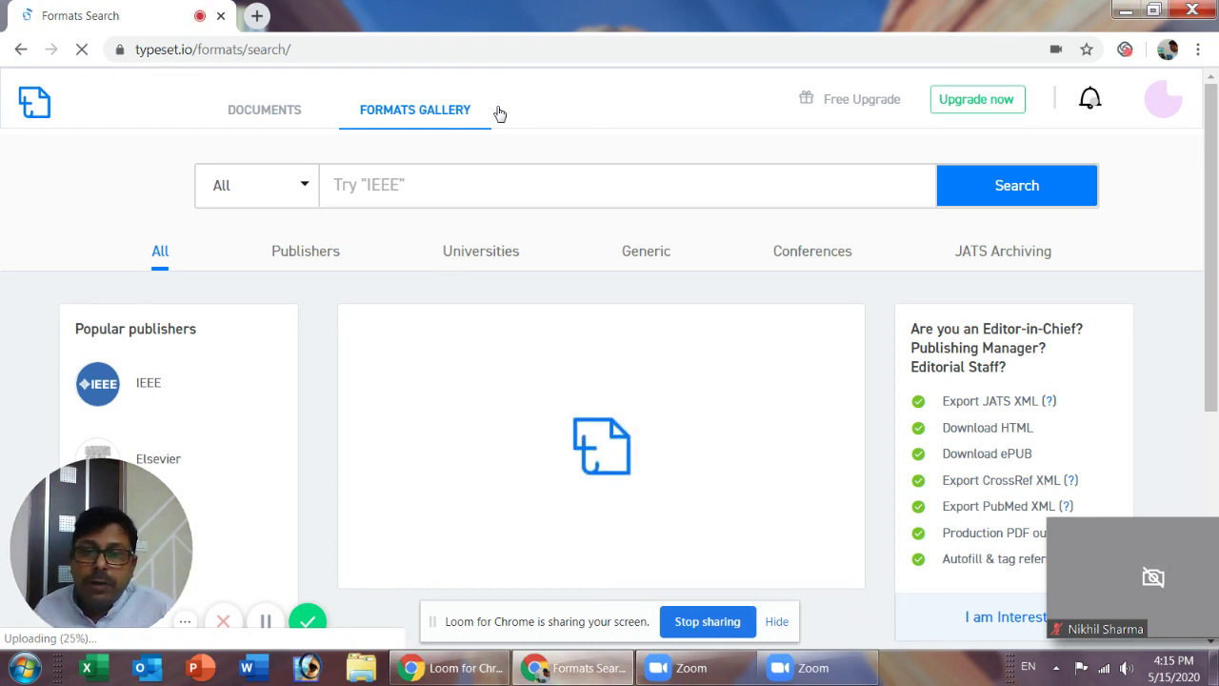
Step: Search the formats gallery across all categories for "religion"
left_click(461, 182)
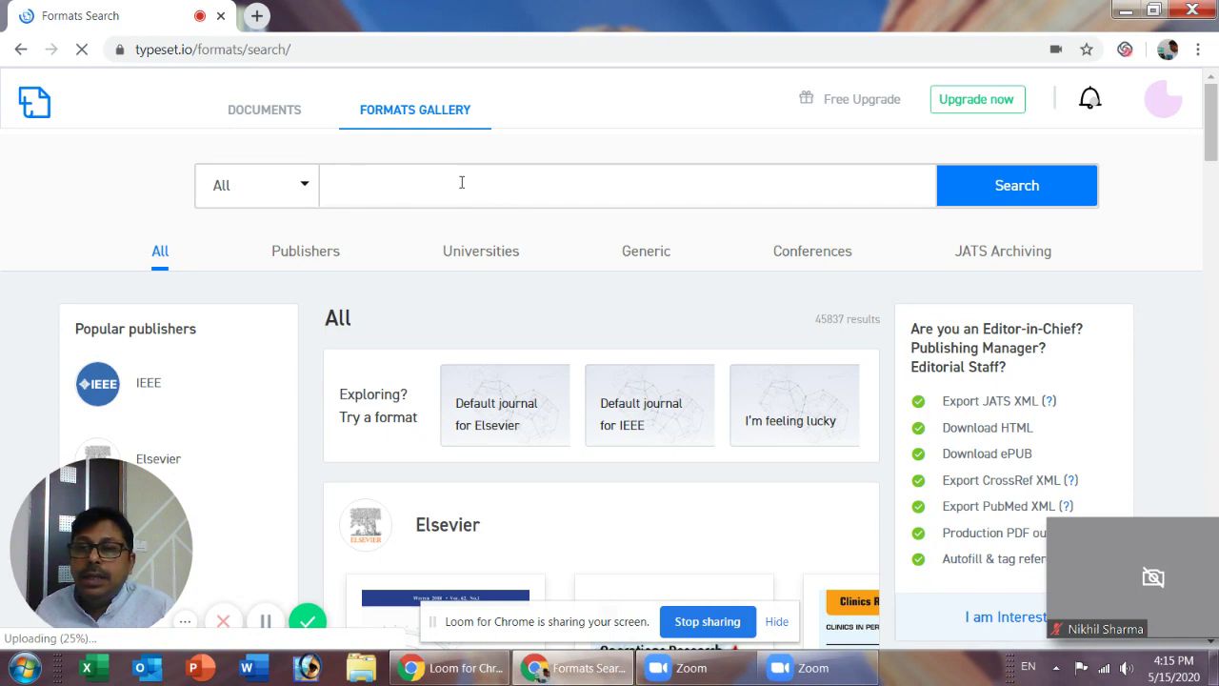
type("rel")
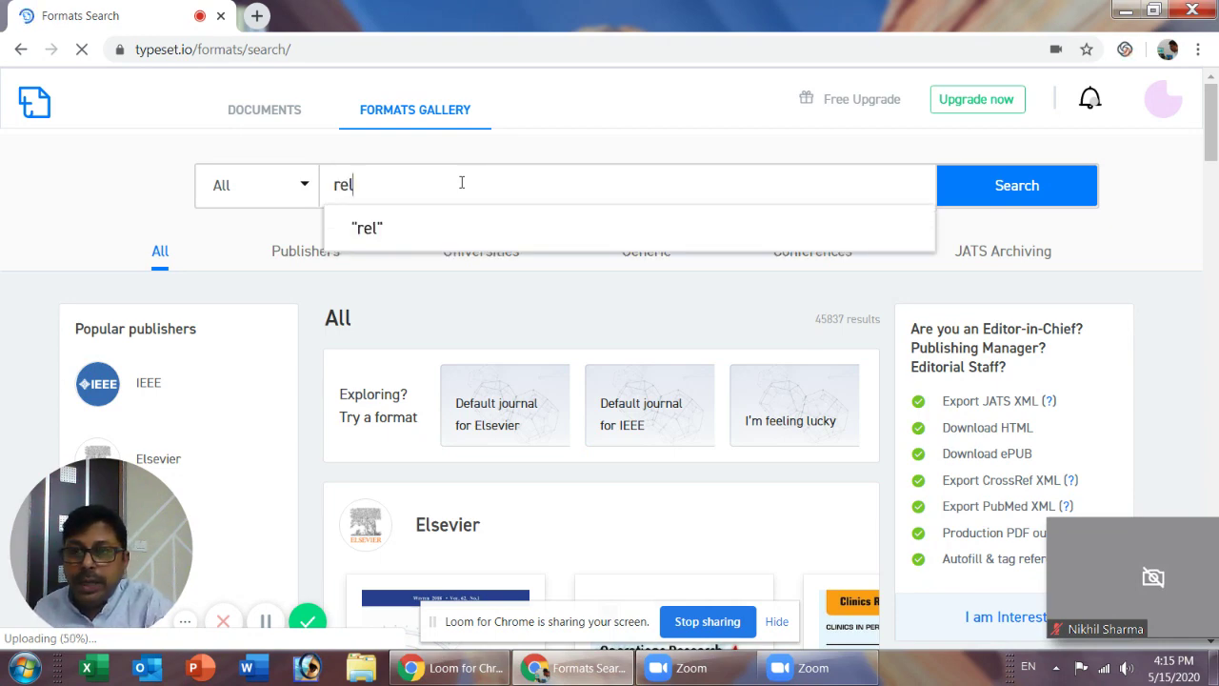
type("ion")
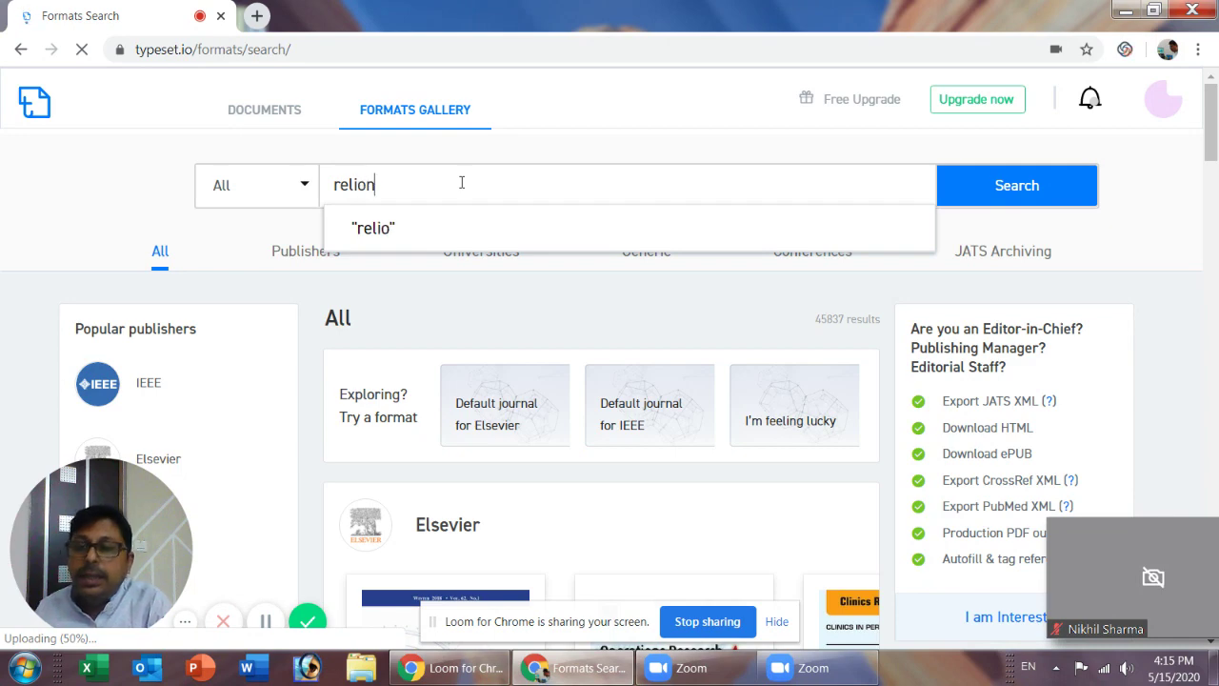
key("BackSpace")
key("BackSpace")
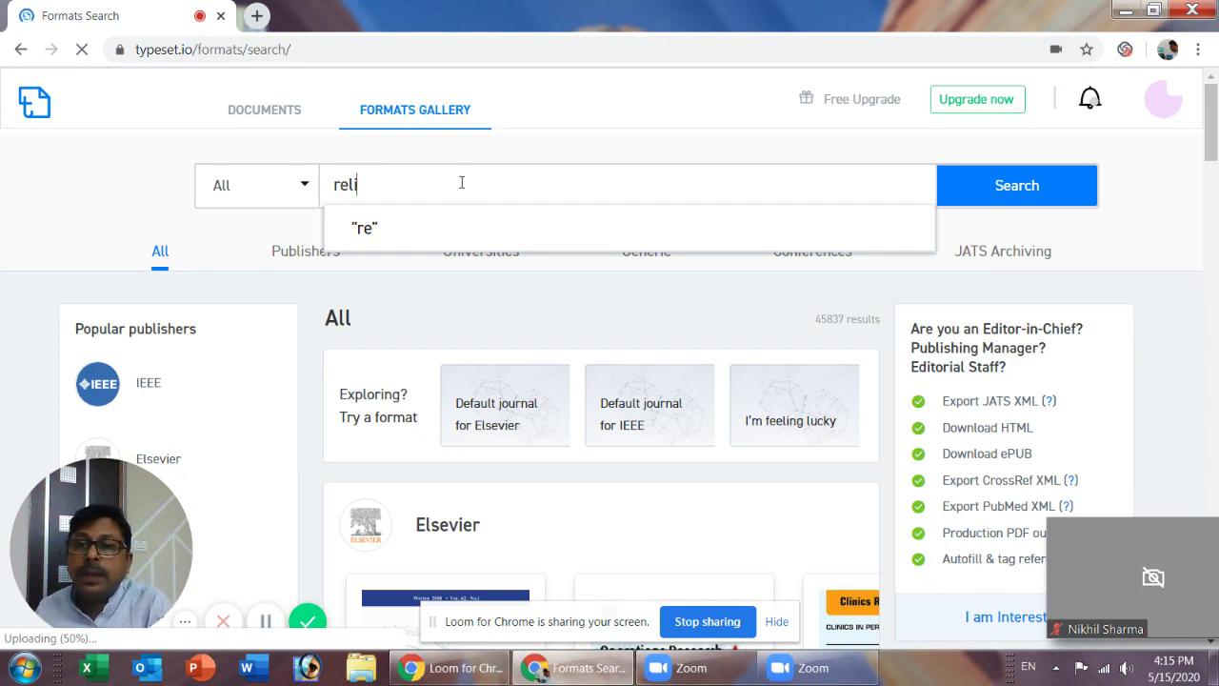
type("gion")
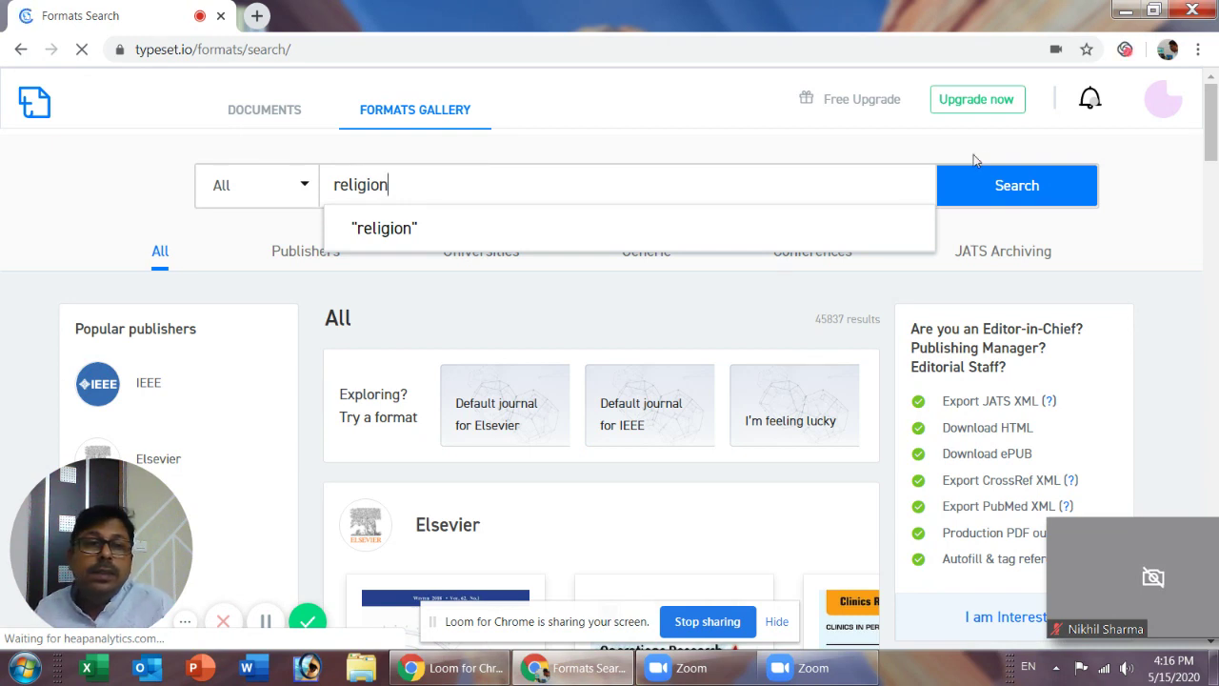
left_click(997, 194)
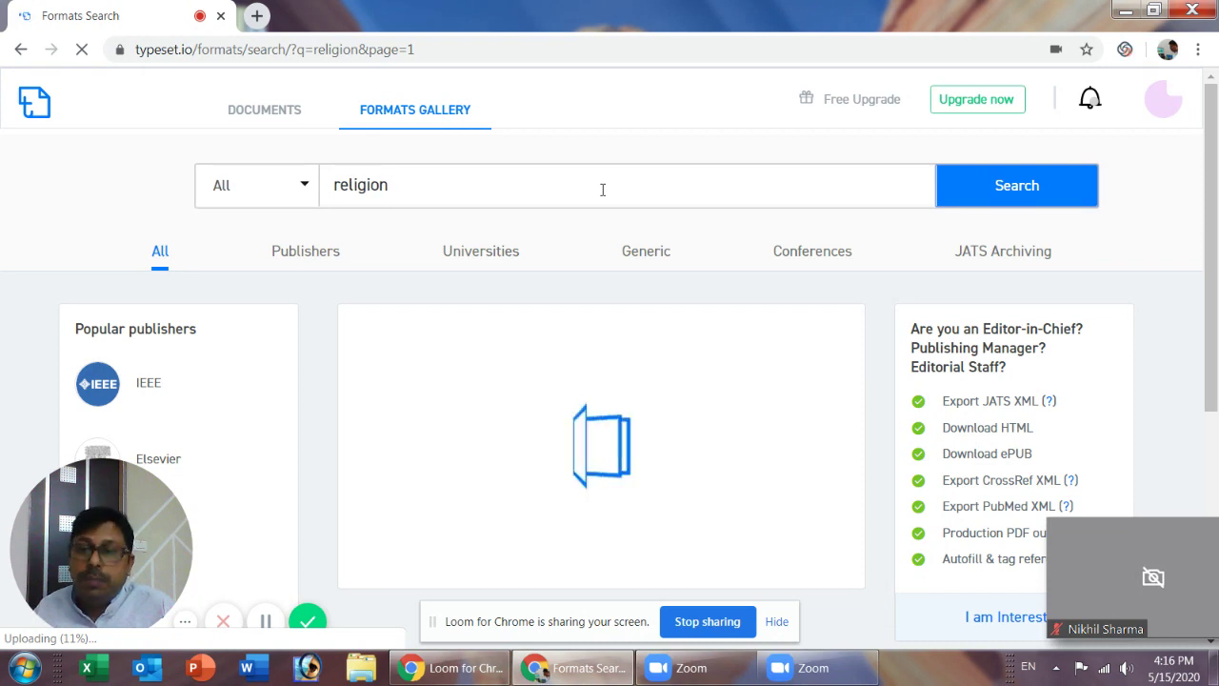
Step: Look through the religion search results for a suitable journal format, checking journal titles and publishers
scroll(616, 285, "down", 2)
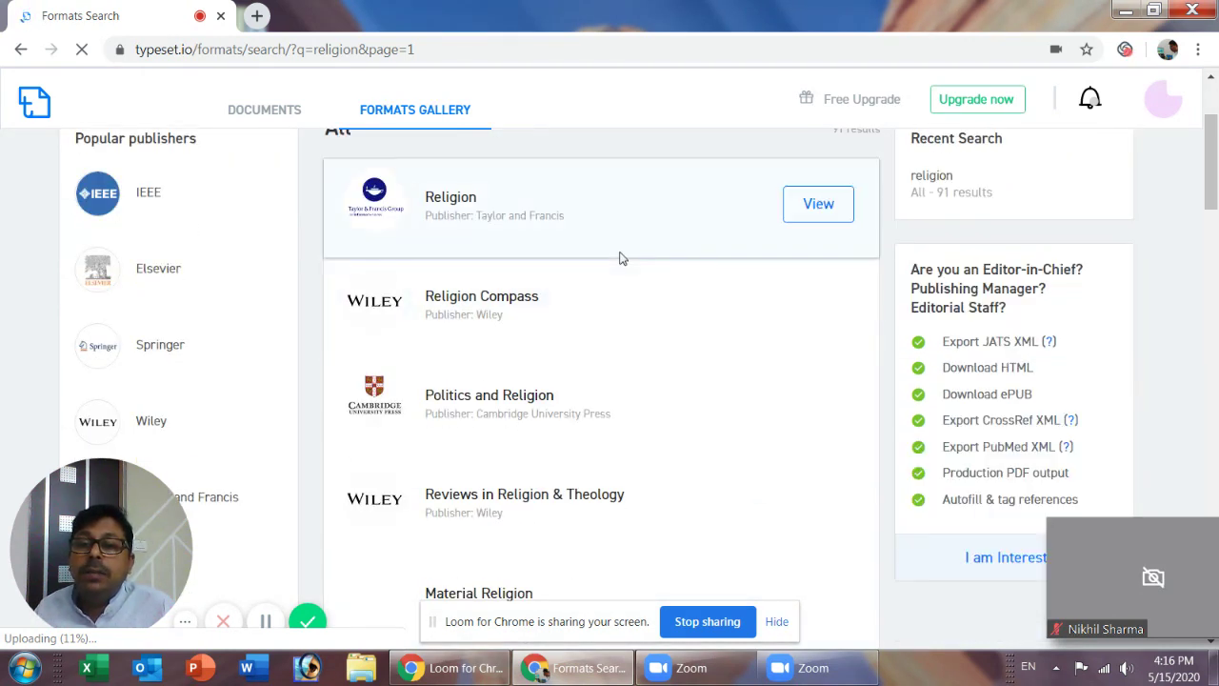
scroll(620, 258, "down", 2)
scroll(620, 262, "down", 5)
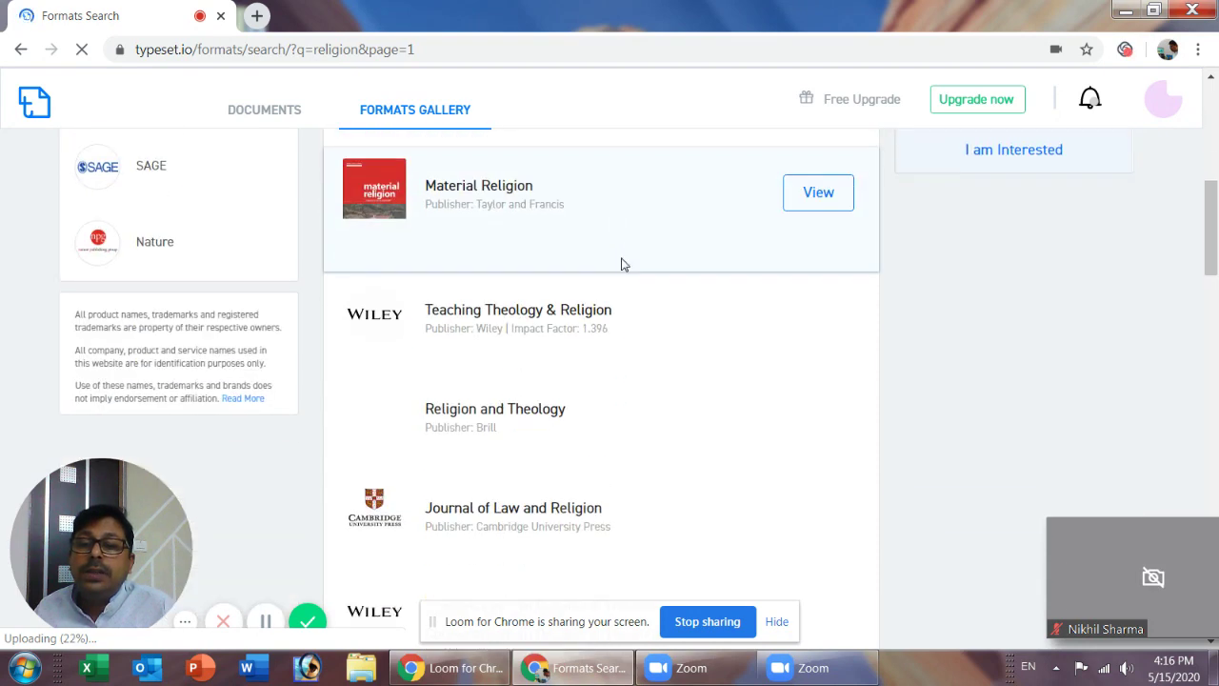
scroll(623, 276, "down", 6)
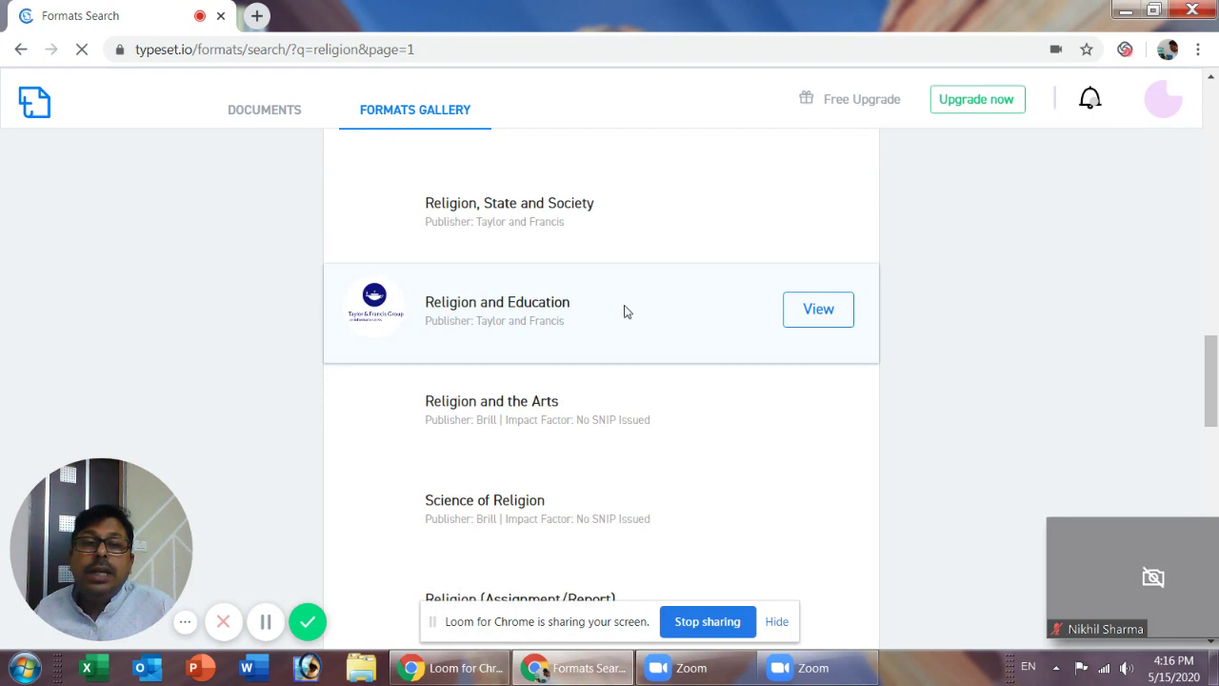
scroll(628, 402, "up", 4)
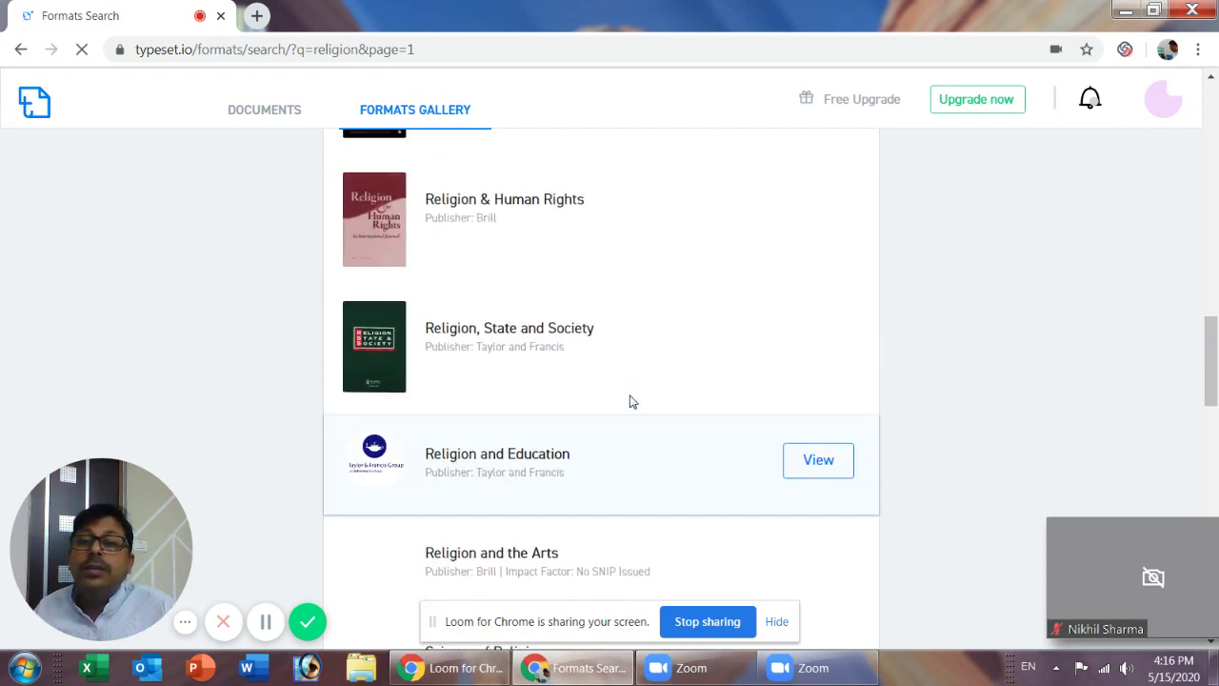
scroll(628, 402, "up", 4)
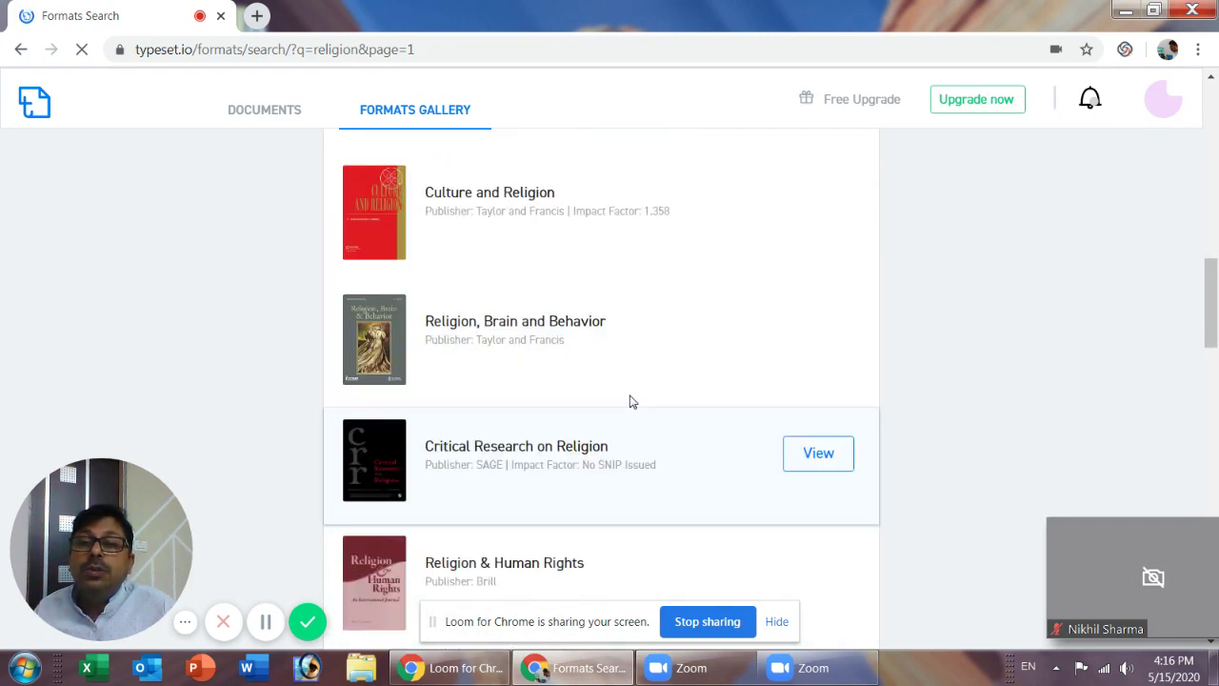
scroll(628, 402, "up", 9)
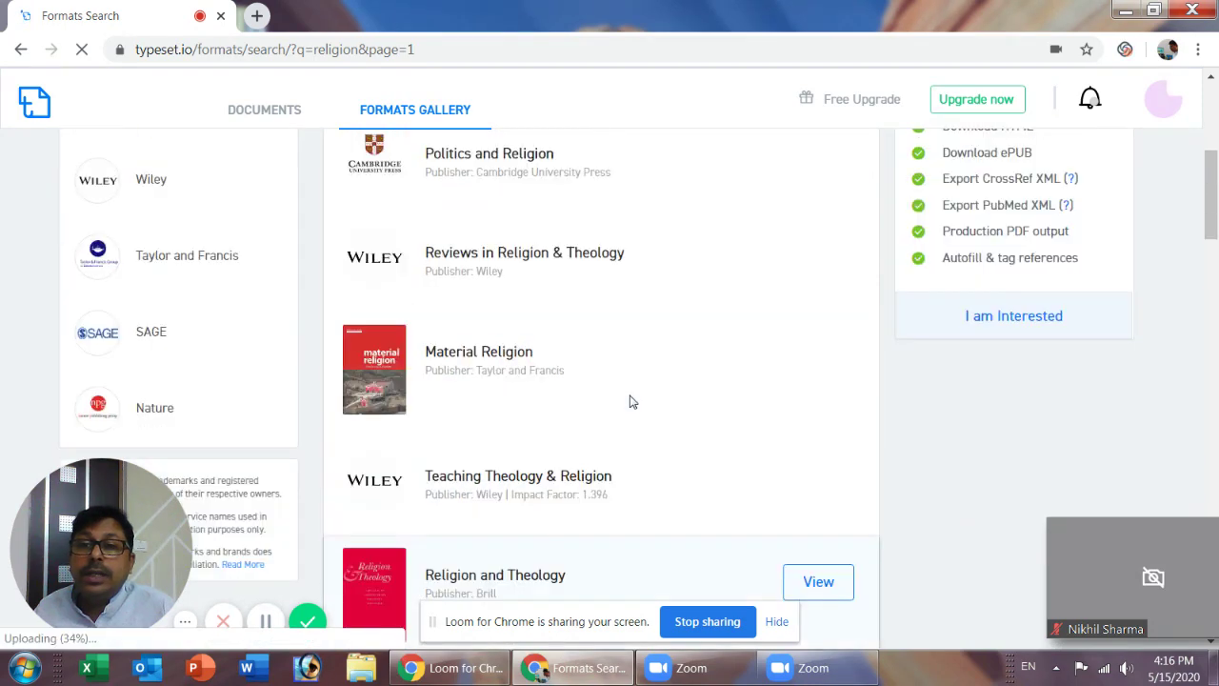
Step: Refine the formats gallery search to "religions"
left_click(400, 180)
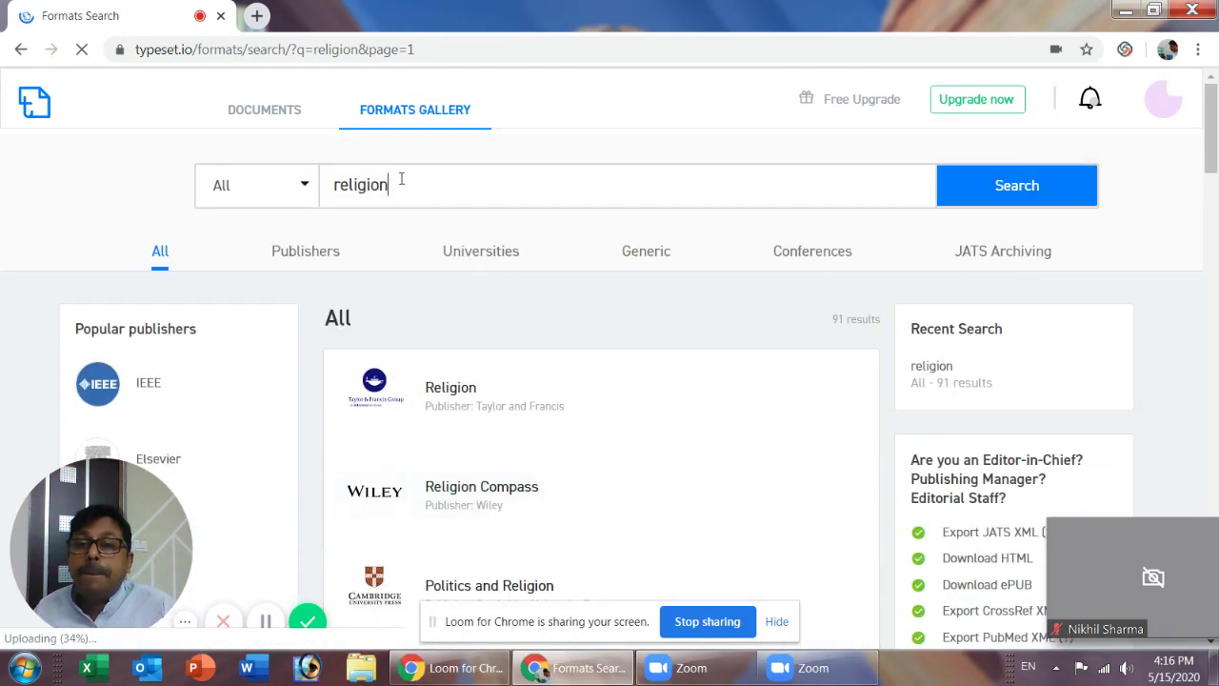
type("s")
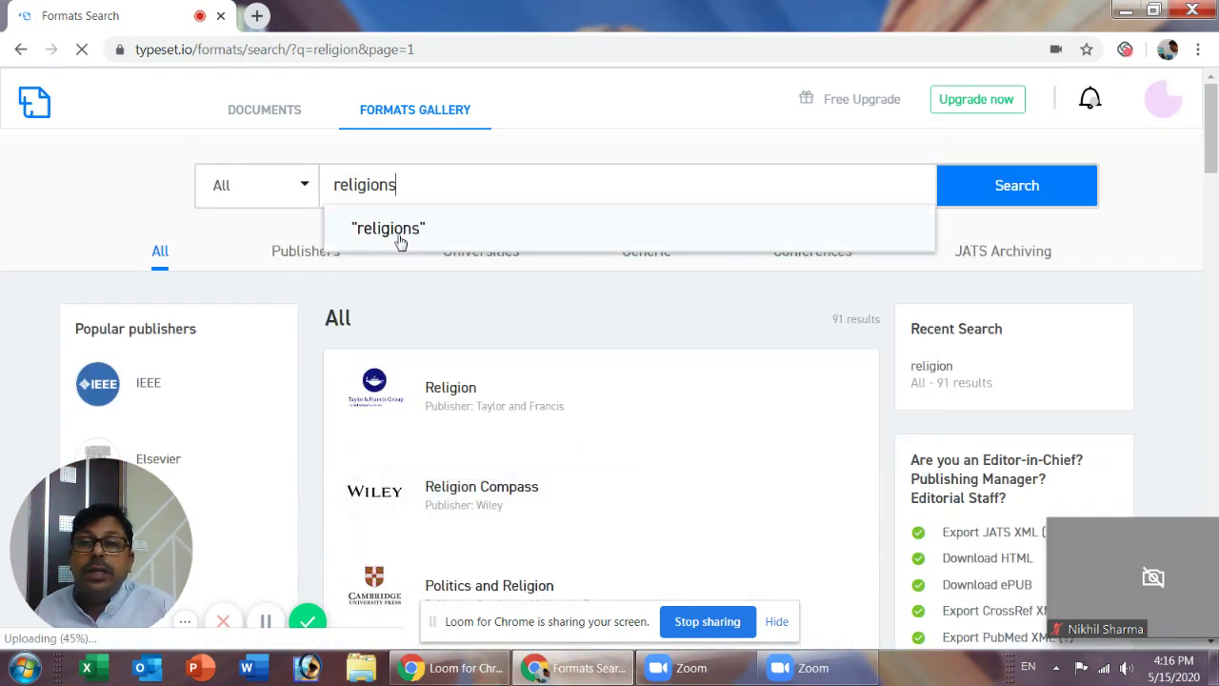
left_click(397, 238)
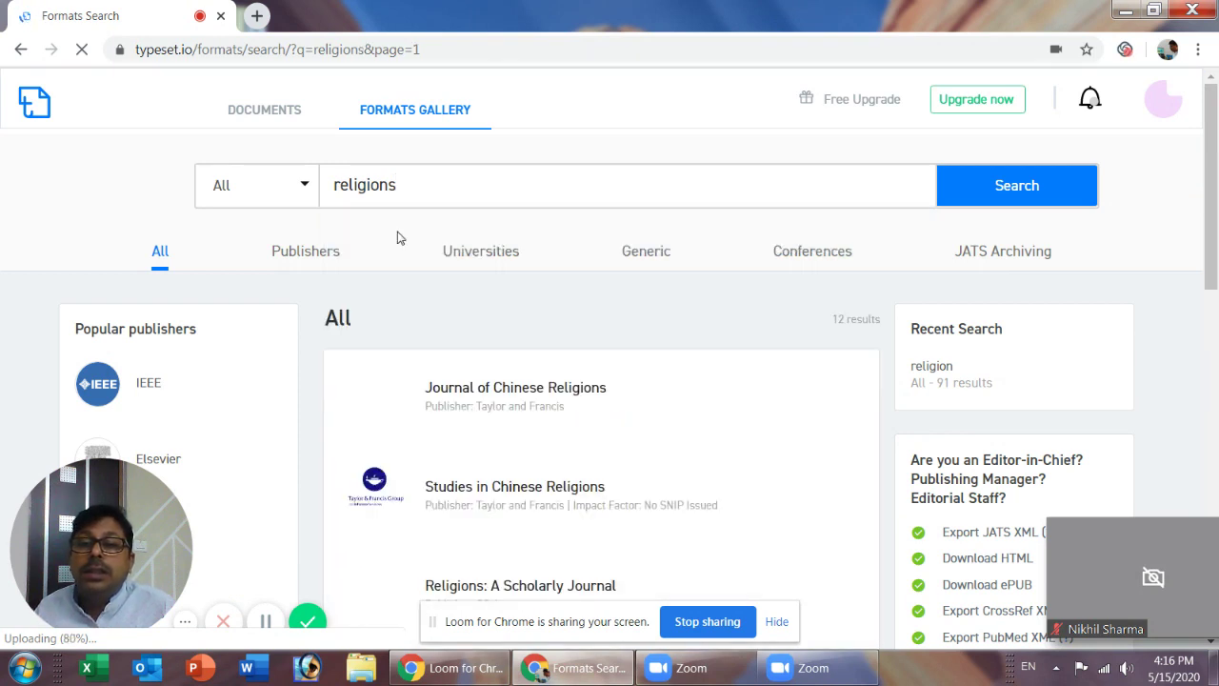
Step: Open the preview of the Religions journal format published by the Multidisciplinary Digital Publishing Institute (MDPI)
scroll(654, 324, "down", 4)
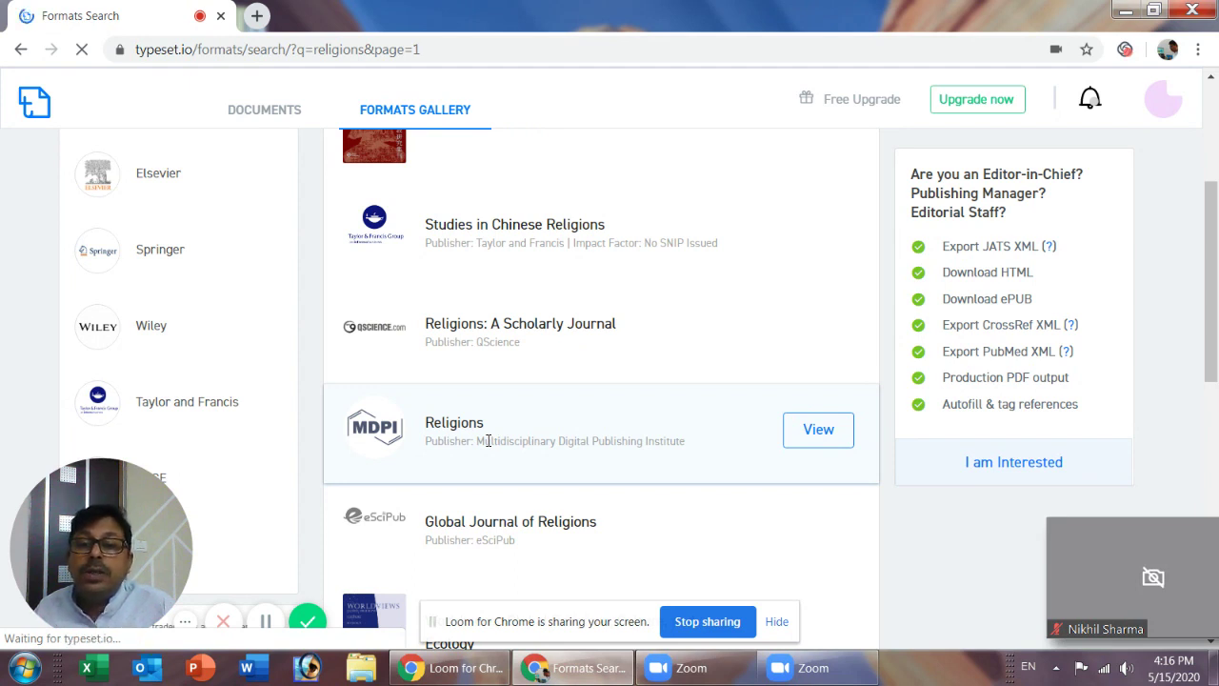
left_click(818, 429)
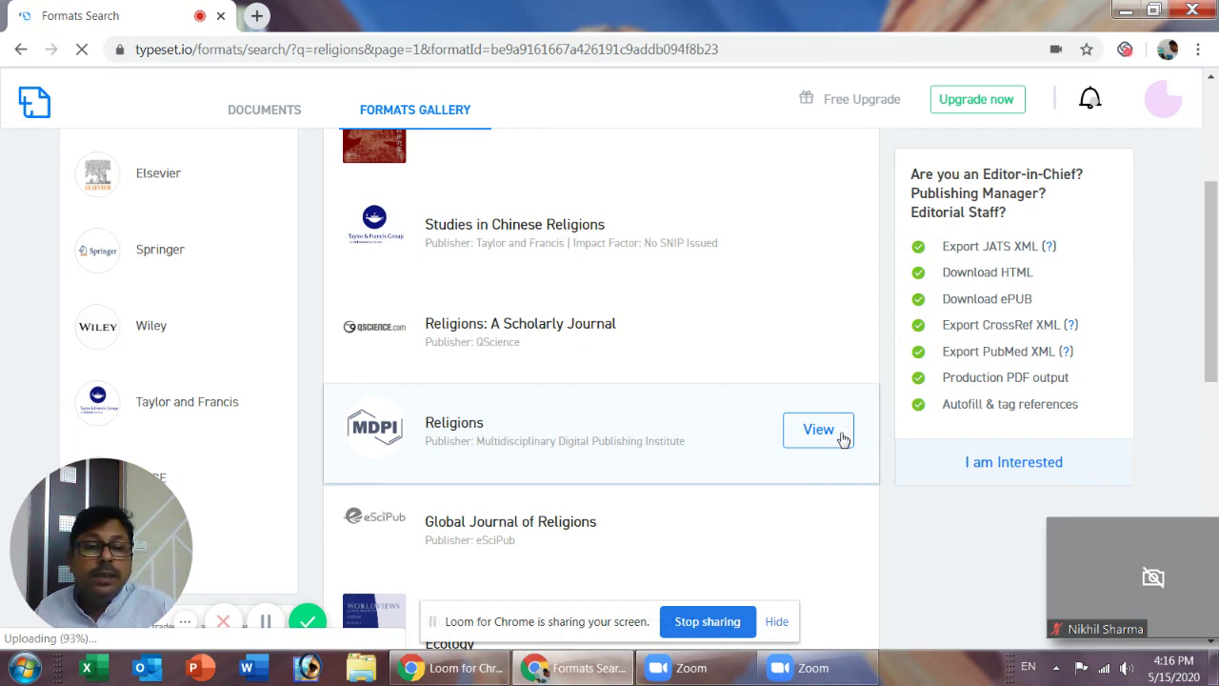
scroll(842, 438, "up", 1)
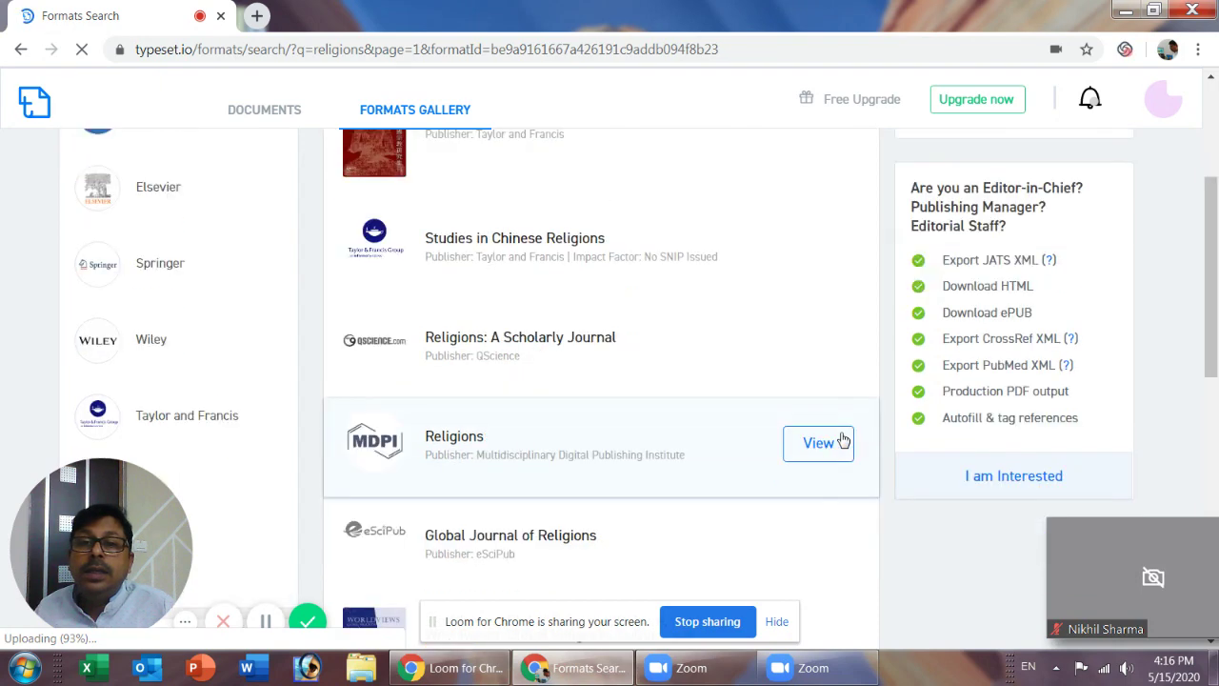
scroll(842, 438, "up", 2)
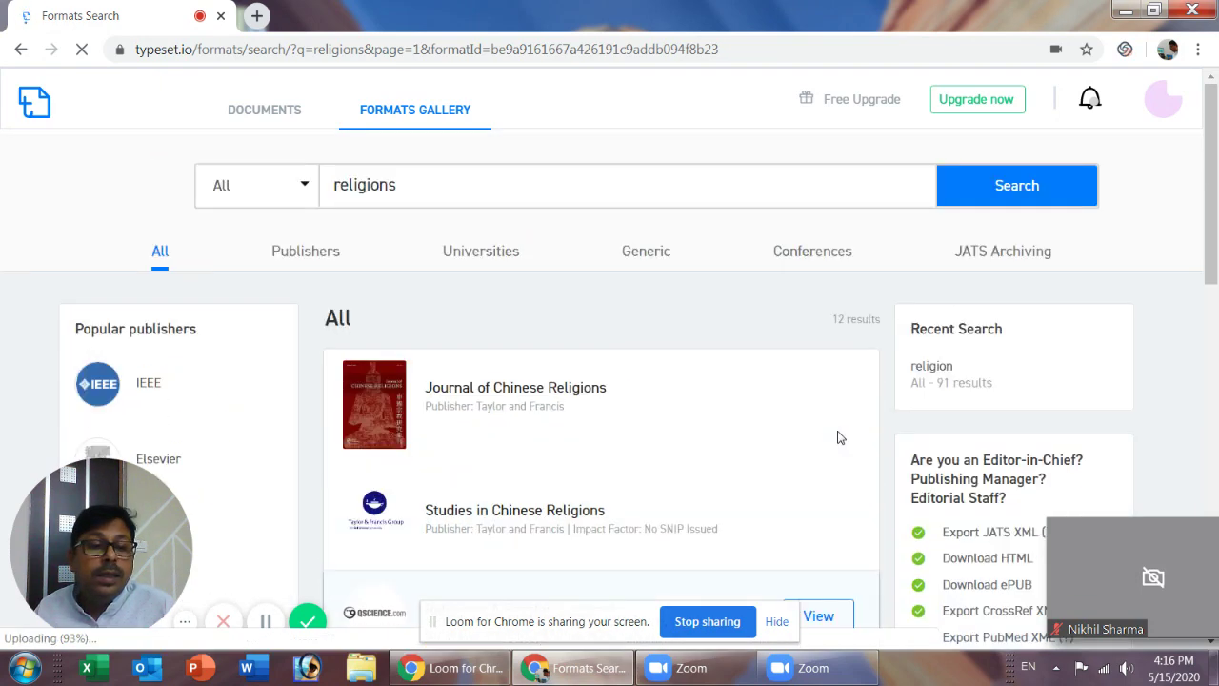
scroll(838, 438, "down", 1)
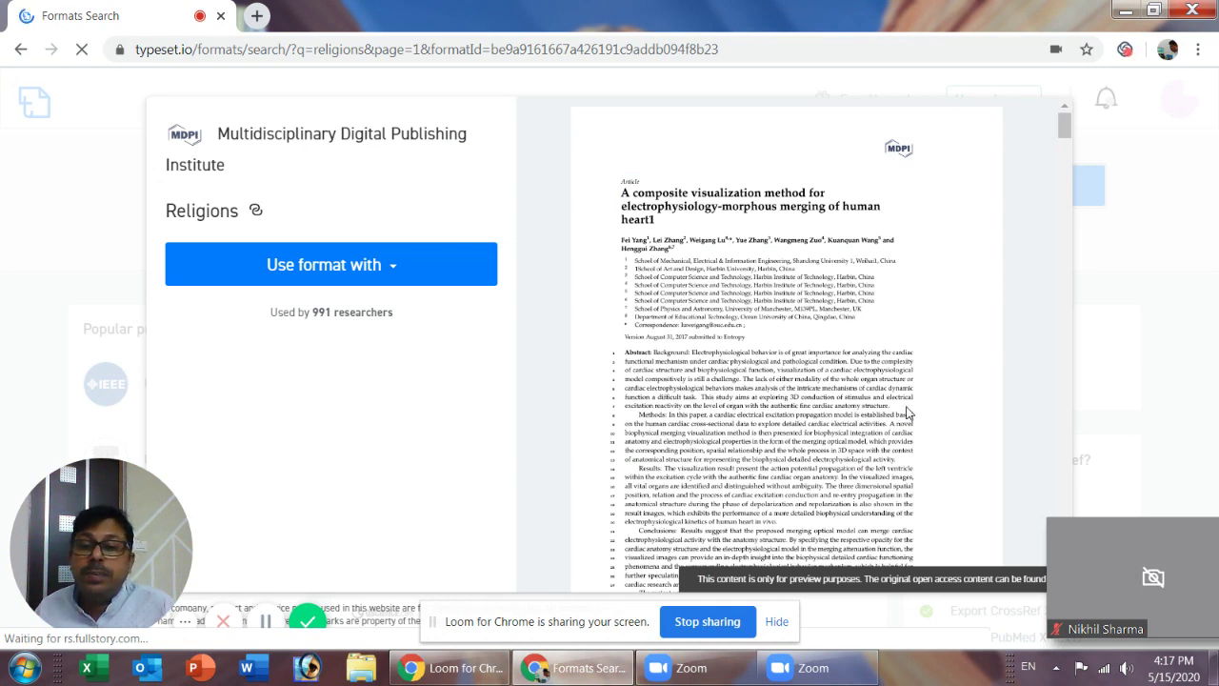
Step: Use the Religions format with an existing MS Word file, uploading "MDPI journal article pil ed" from the Temples of india folder
left_click(400, 274)
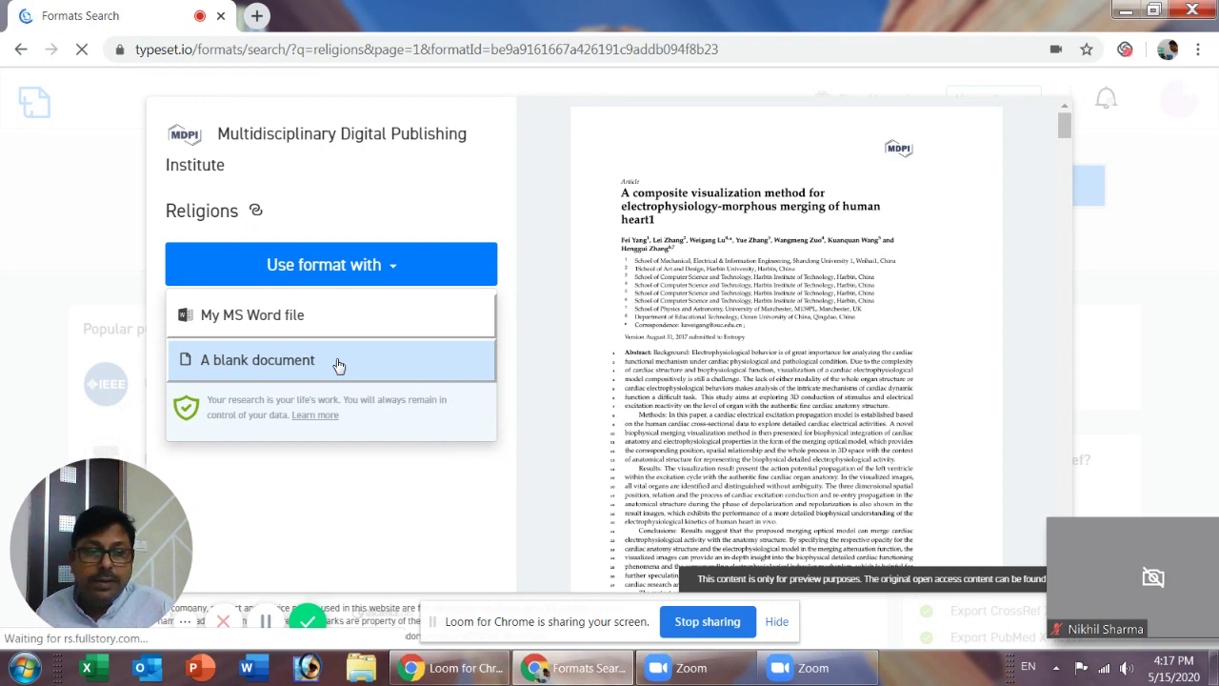
left_click(285, 324)
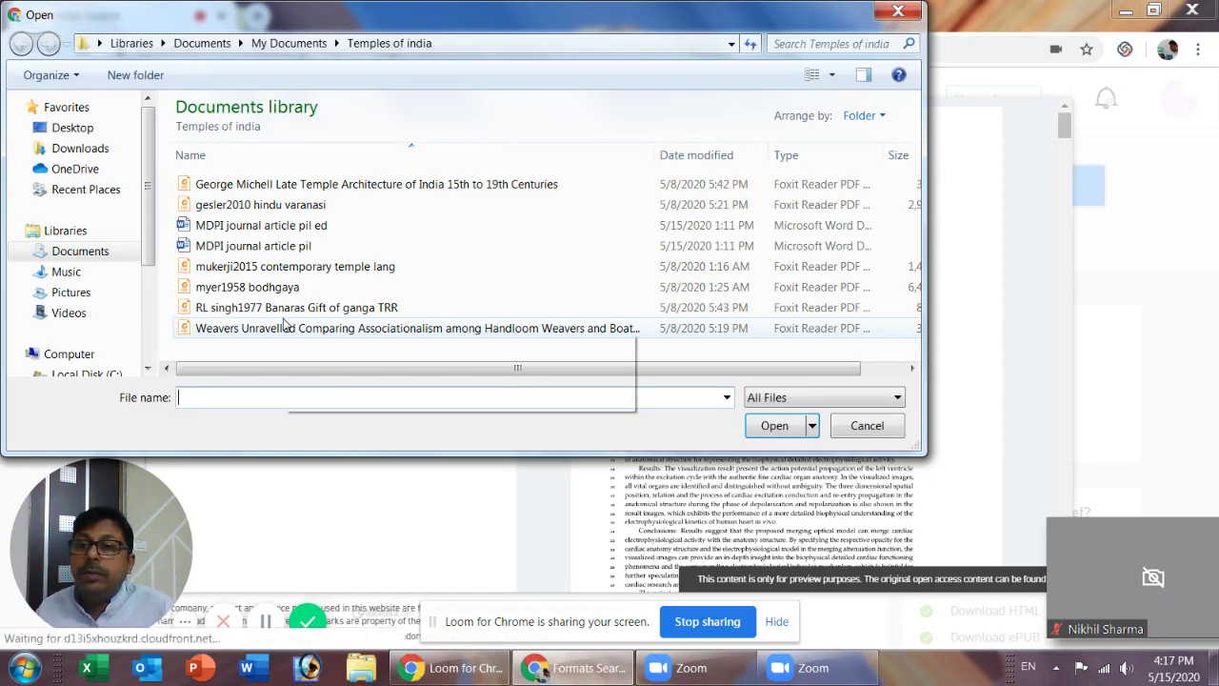
left_click(285, 226)
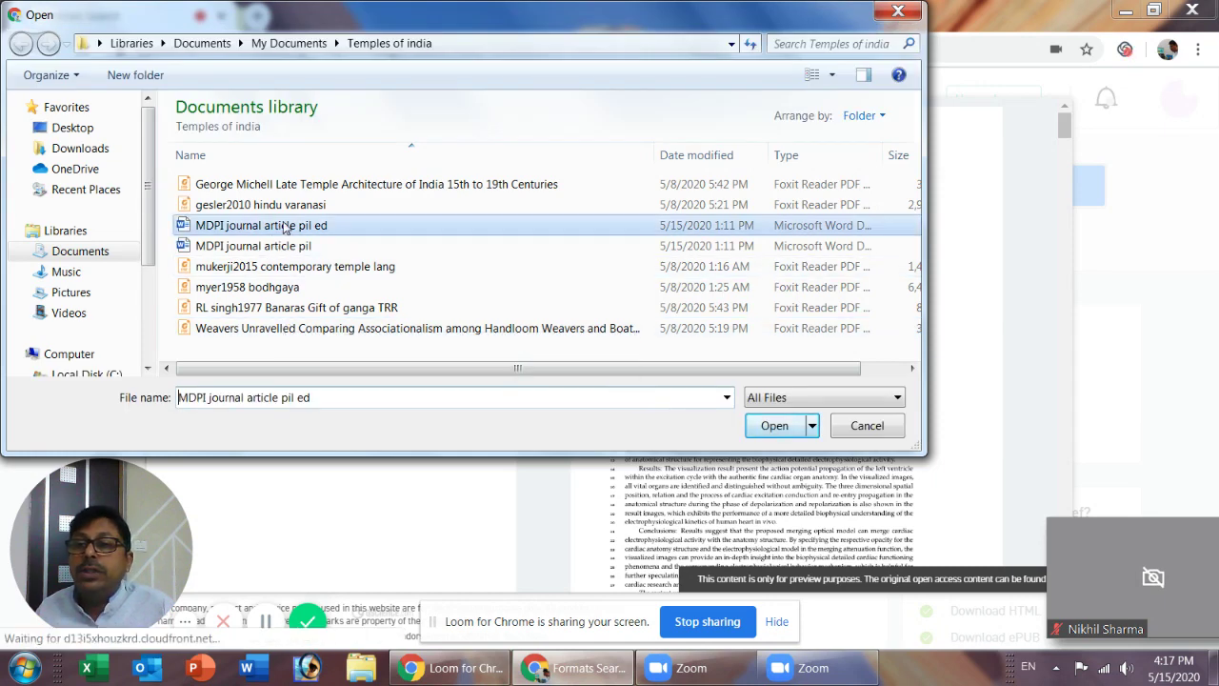
left_click(779, 425)
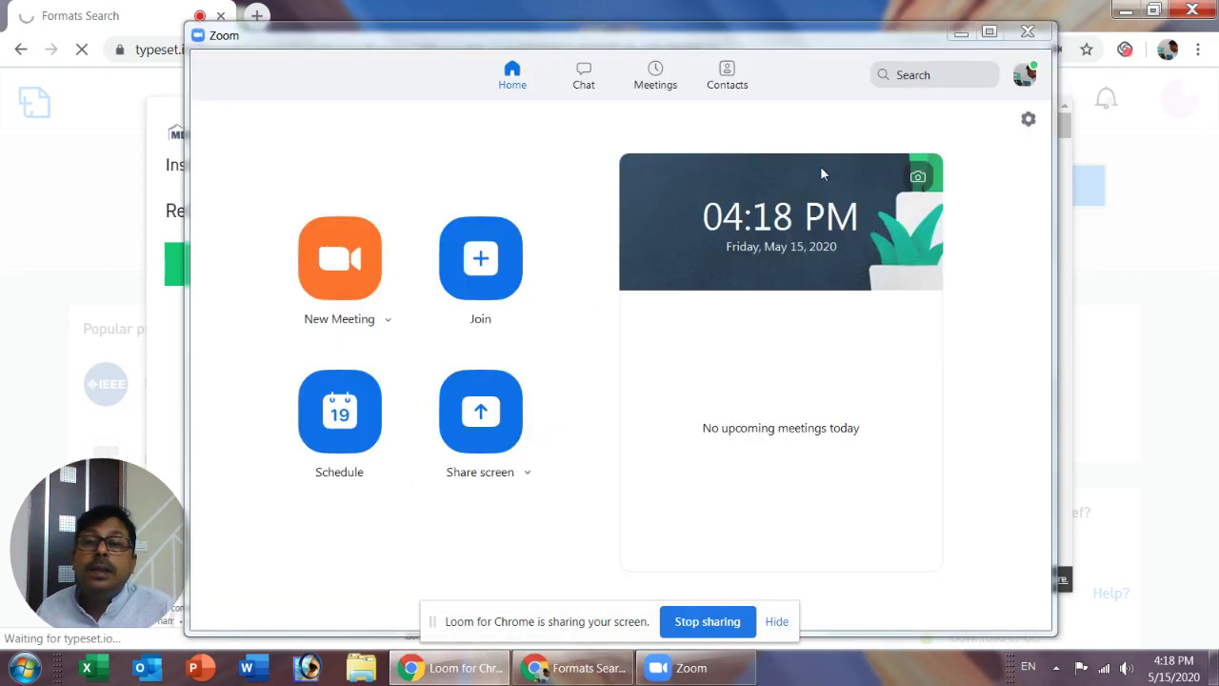
left_click(962, 32)
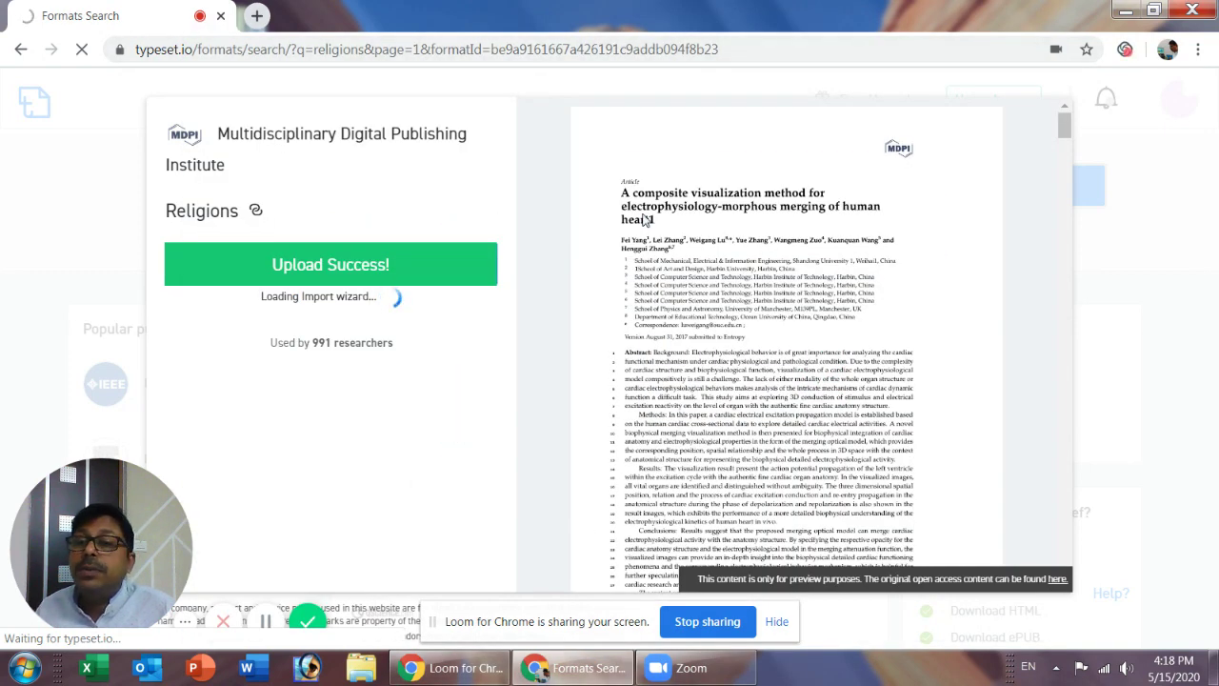